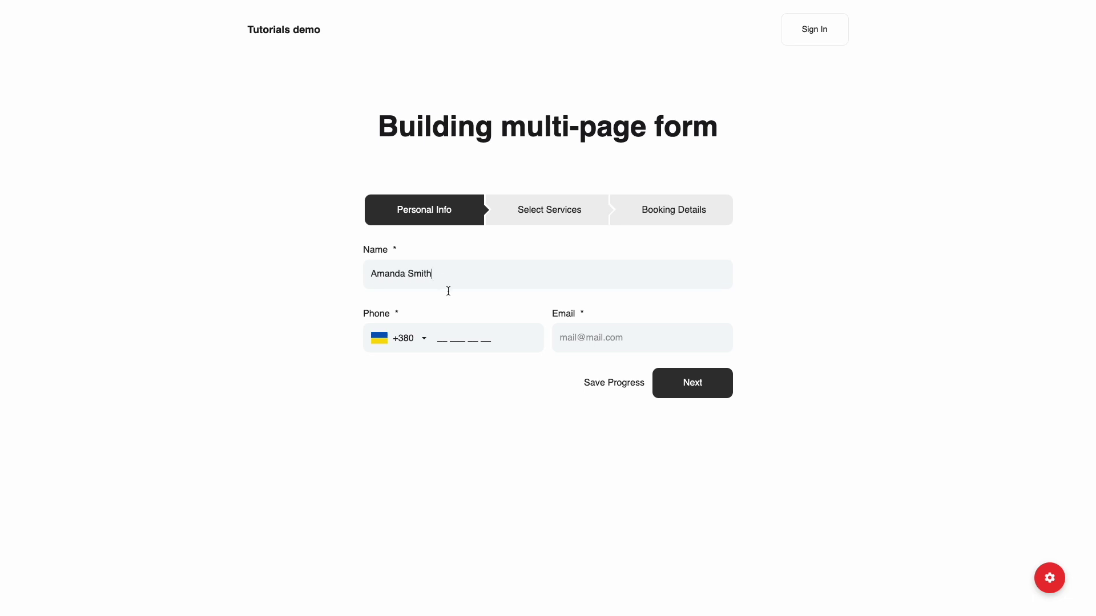
left_click(464, 334)
type("21 212 23 21")
left_click(572, 339)
type("mail@mail.com")
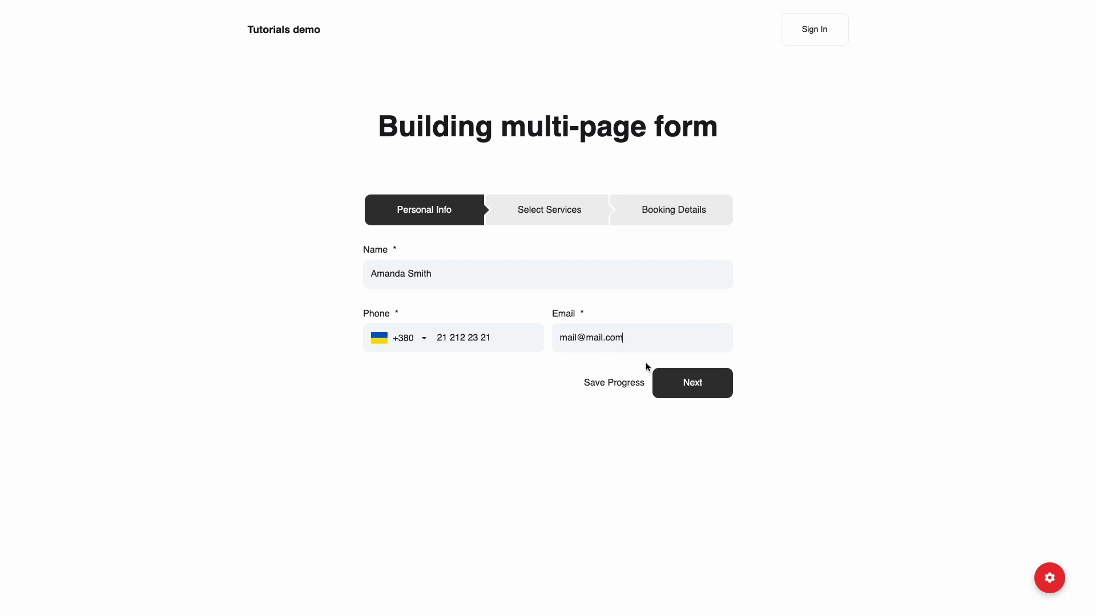
On the Select Services step, tick Hair and Makeup, then advance to Booking Details
left_click(679, 382)
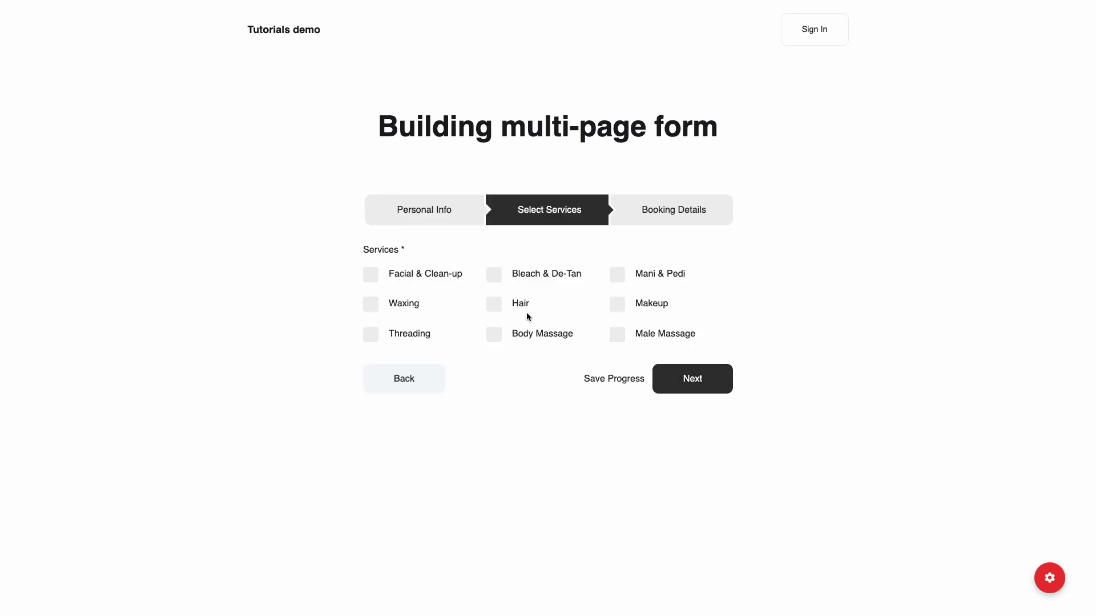
left_click(494, 304)
left_click(613, 305)
left_click(679, 381)
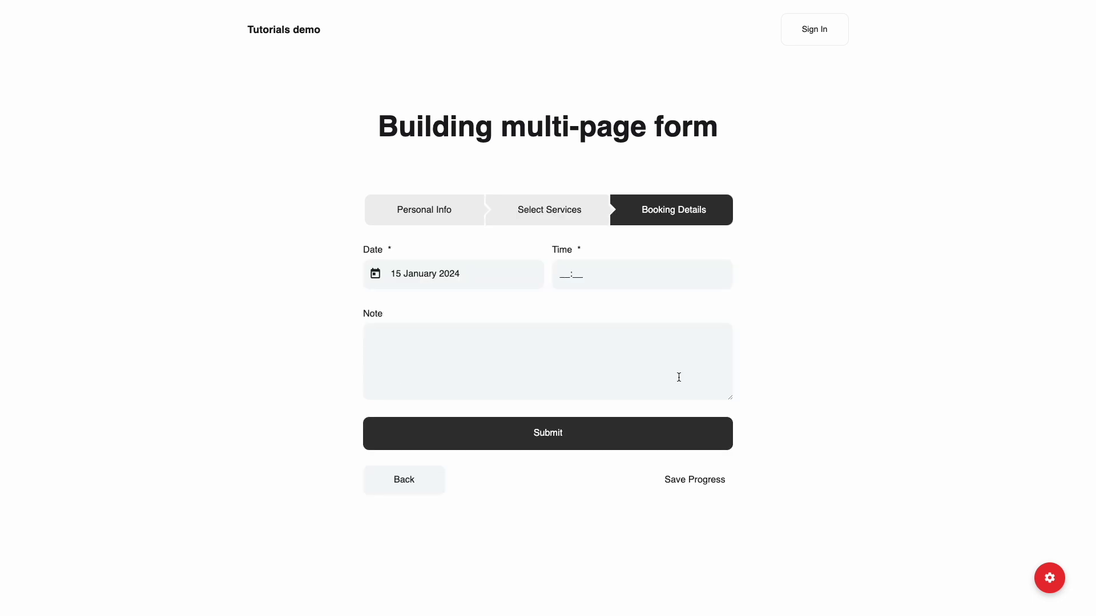
Set the booking time to 12:45 and write the note 'Hello there' with an emoji
left_click(586, 282)
type("1")
type("2:45")
left_click(569, 344)
type("Hello there")
key("ctrl+super+space")
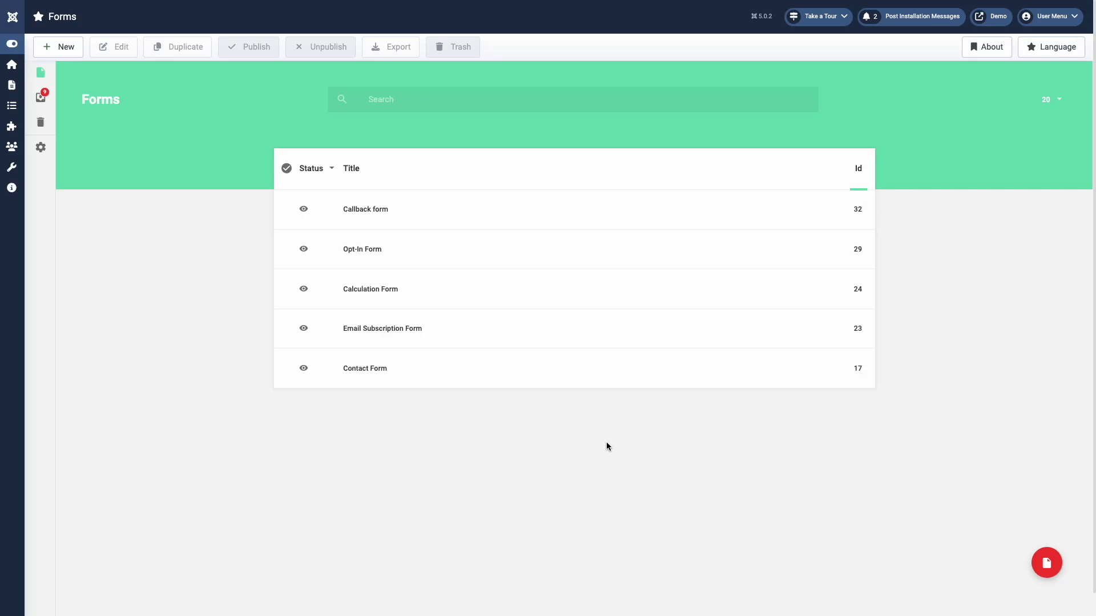
Duplicate the Contact Form as Contact Form (2) and open the copy for editing
right_click(590, 377)
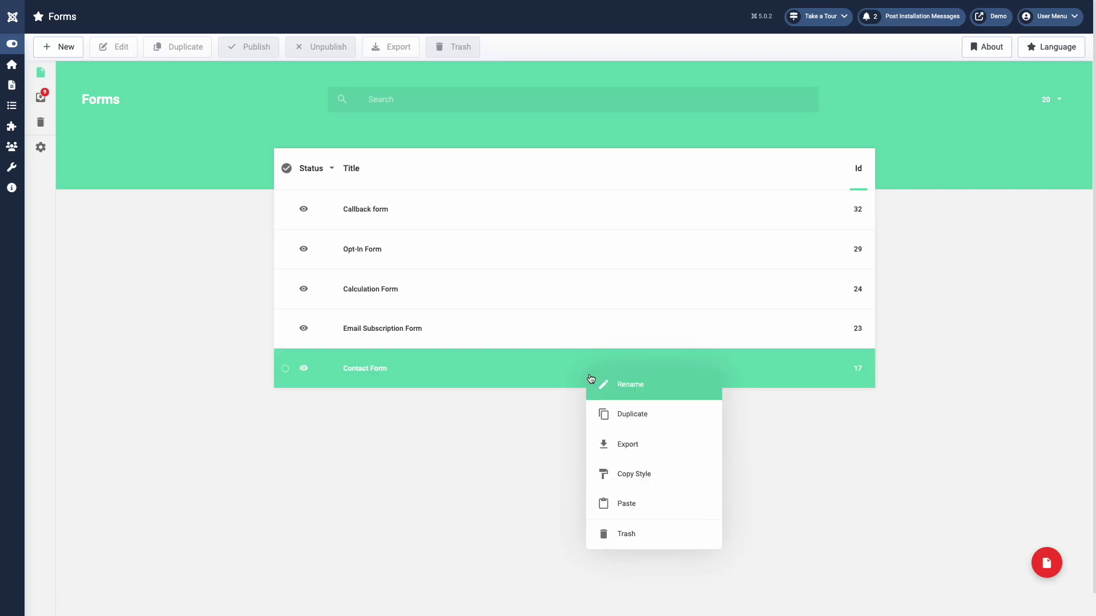
left_click(612, 413)
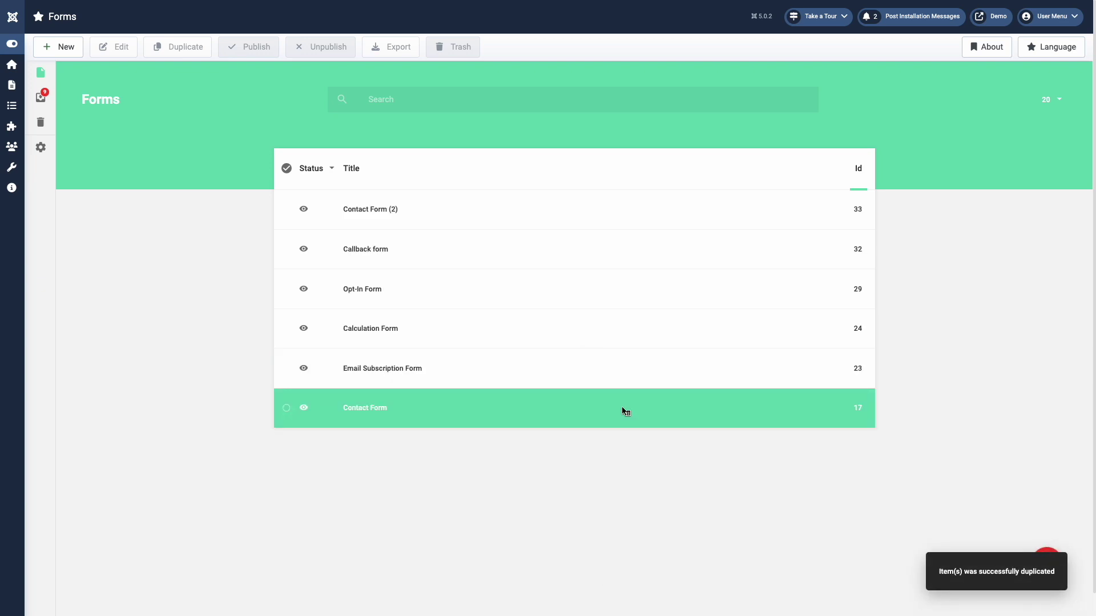
left_click(385, 214)
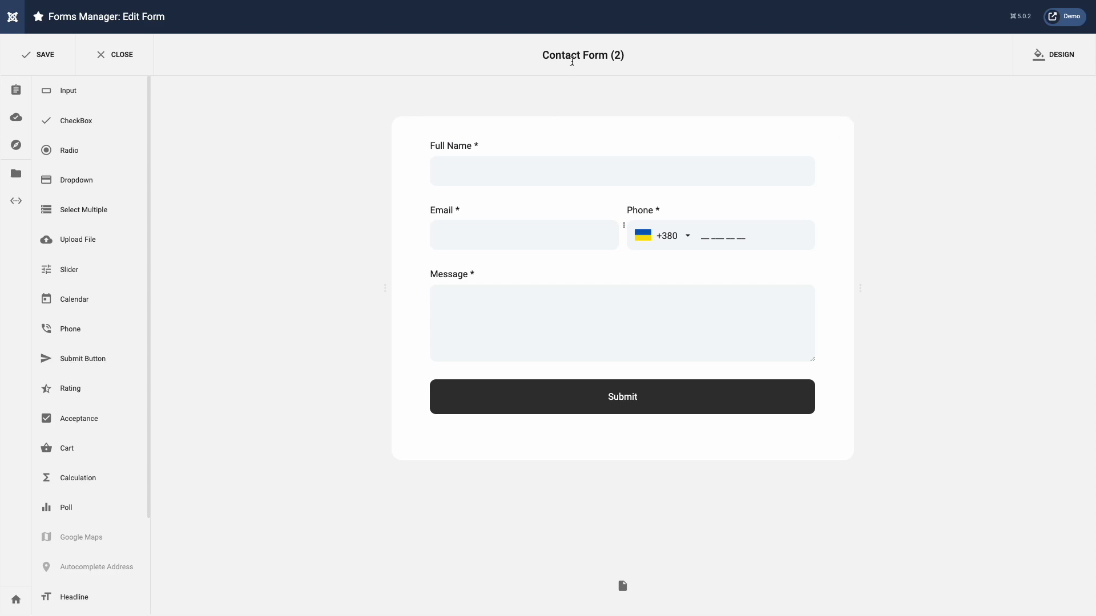
Retitle the copy 'Multi-page form' and add two new pages
triple_click(570, 59)
type("Multi-page form")
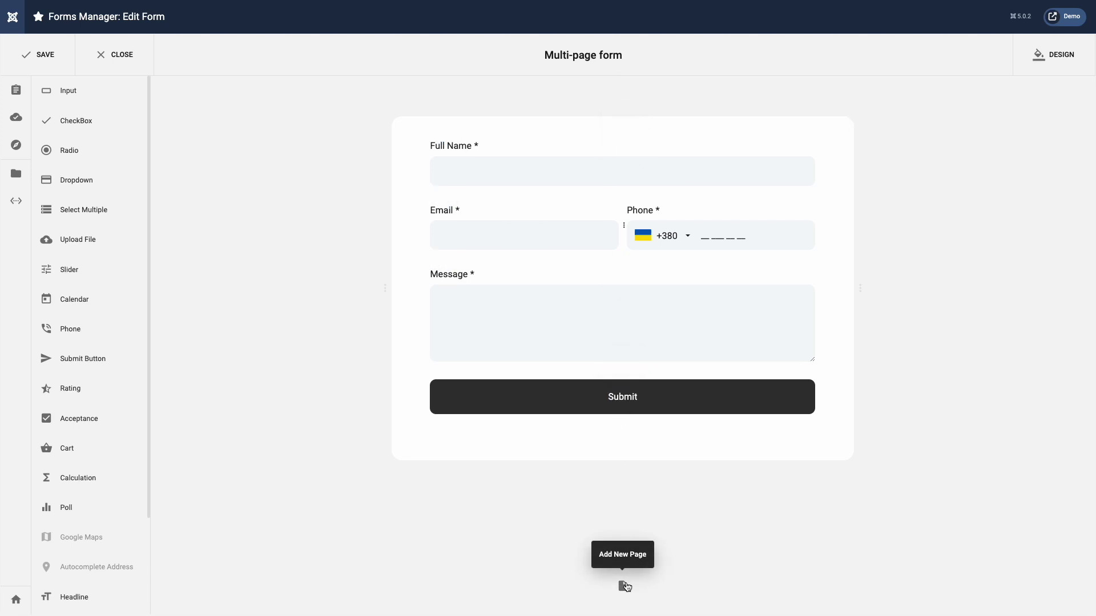
left_click(624, 586)
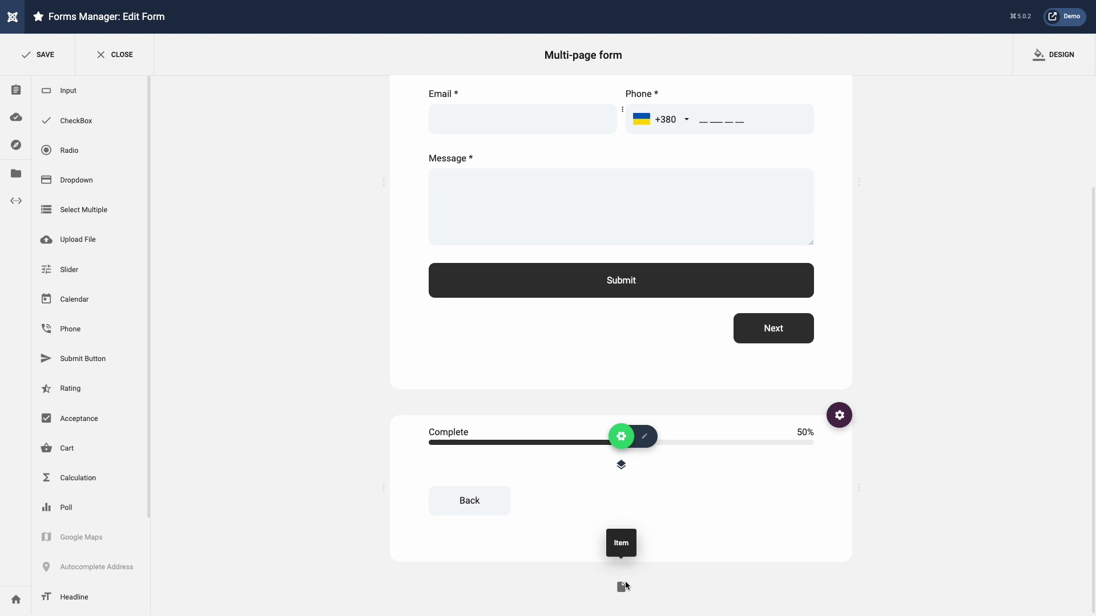
left_click(622, 587)
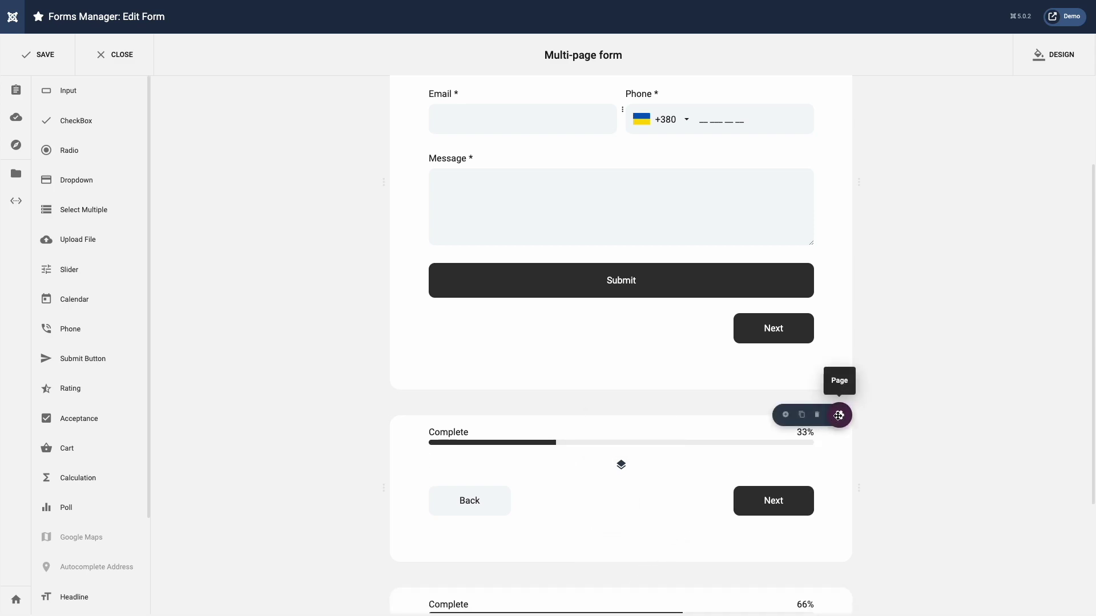
mouse_move(838, 415)
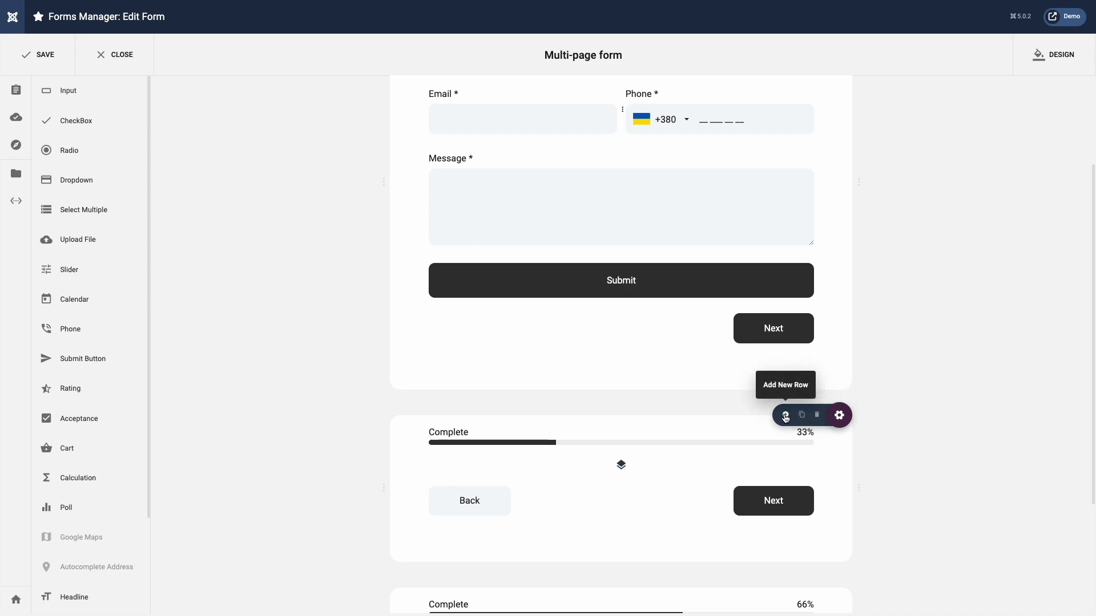
Drag the Full Name field onto the first page
left_click_drag(838, 414, 810, 153)
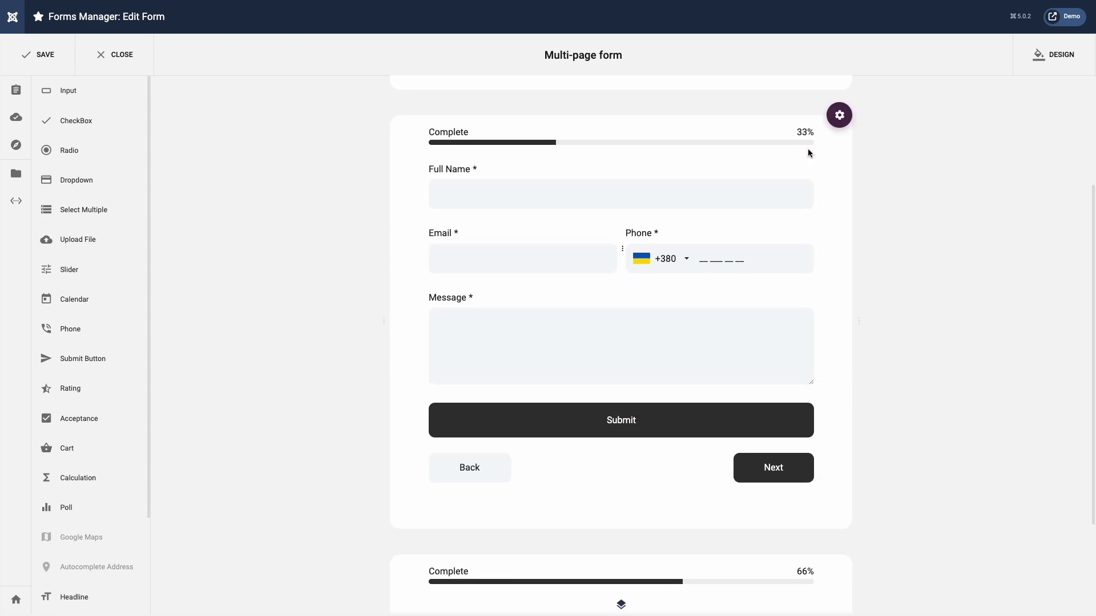
scroll(809, 153, "up", 3)
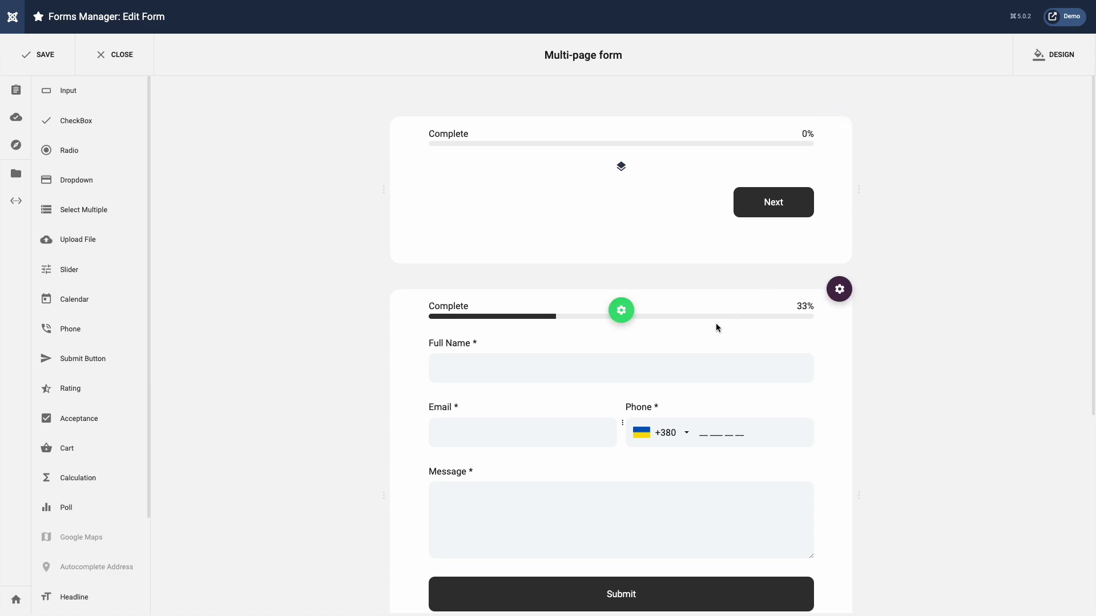
left_click_drag(619, 360, 663, 172)
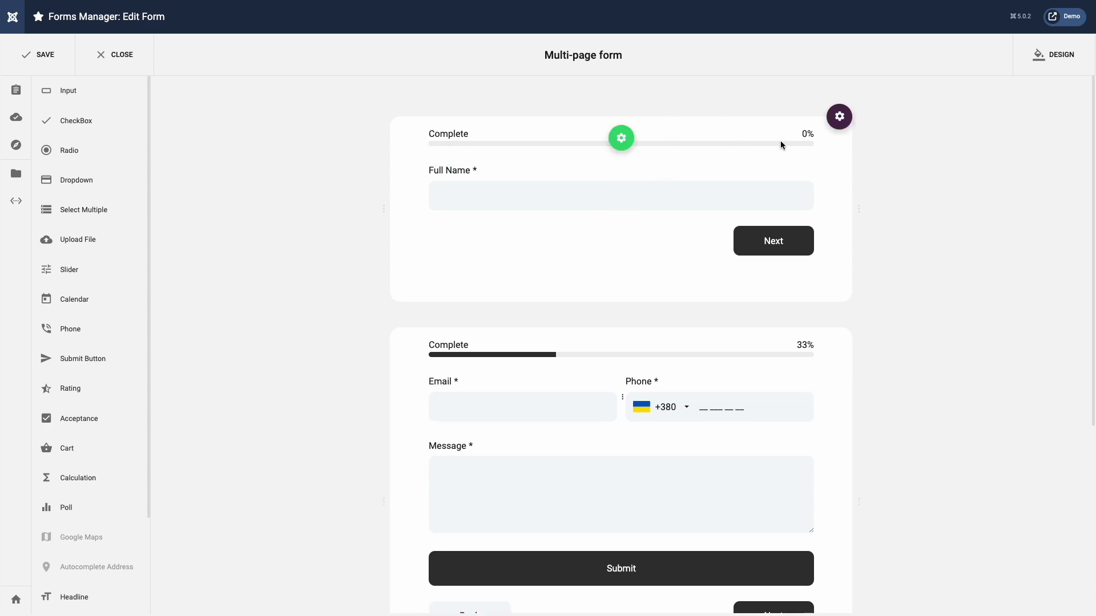
mouse_move(621, 138)
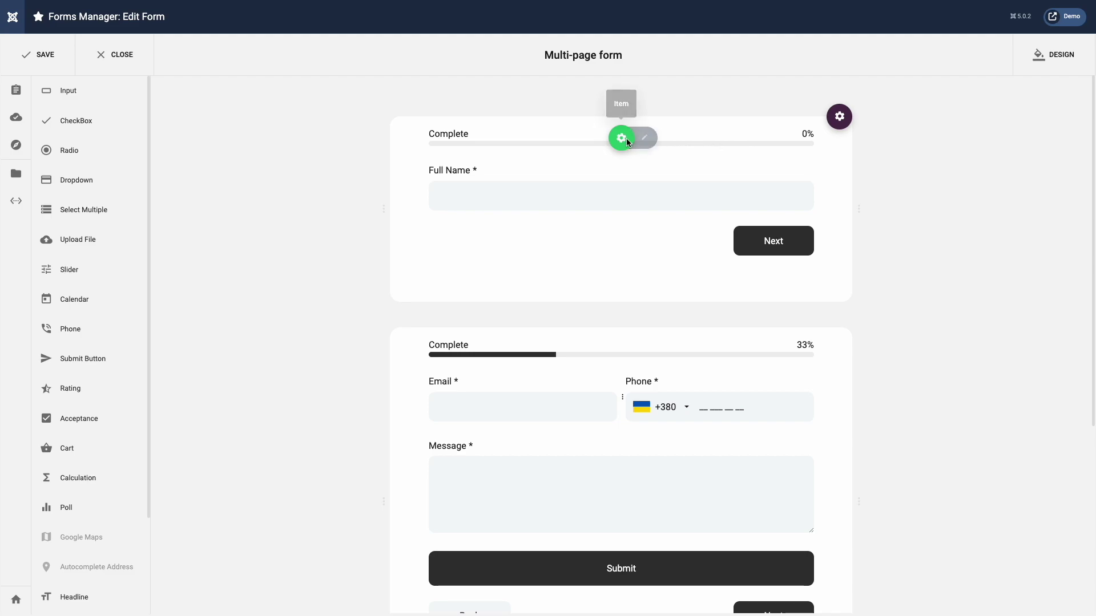
left_click(645, 139)
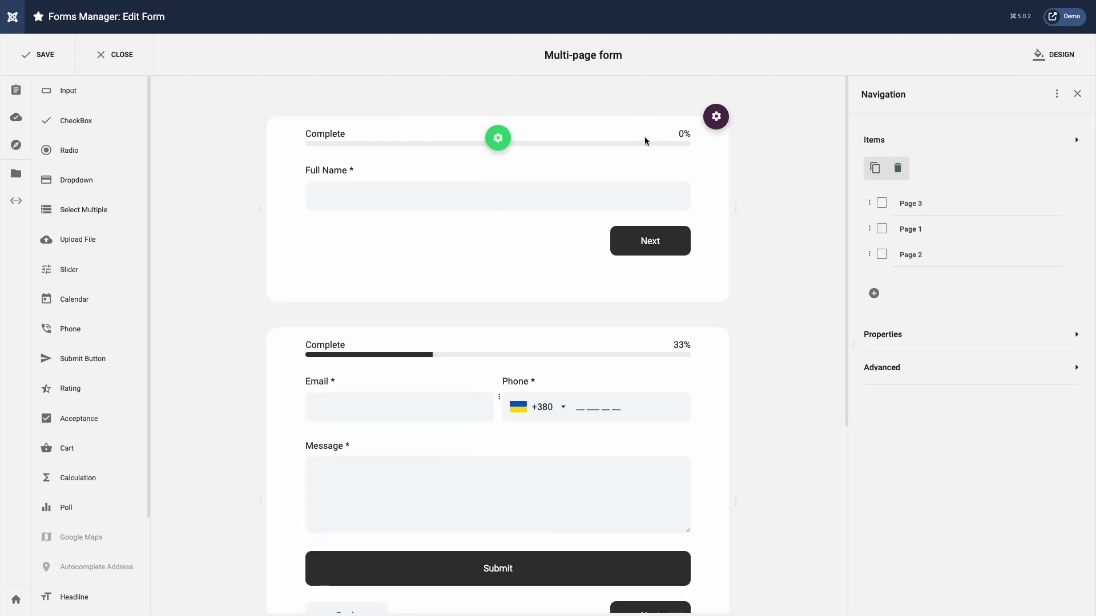
Add a navigation item, move Page 1 to the top, and delete Page 9 and Page 2
left_click(875, 294)
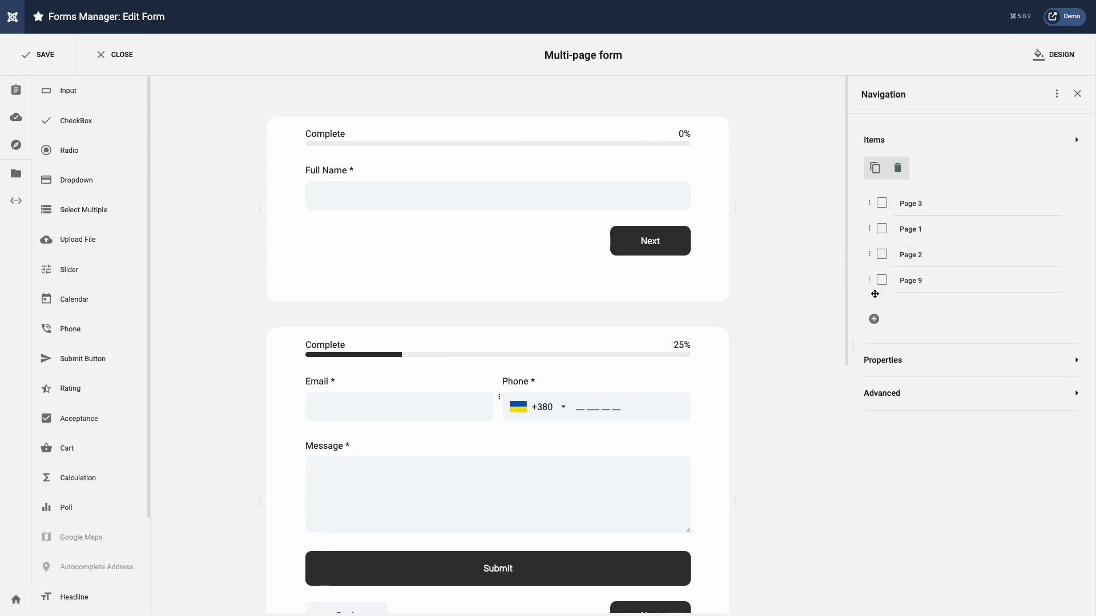
left_click_drag(869, 228, 868, 203)
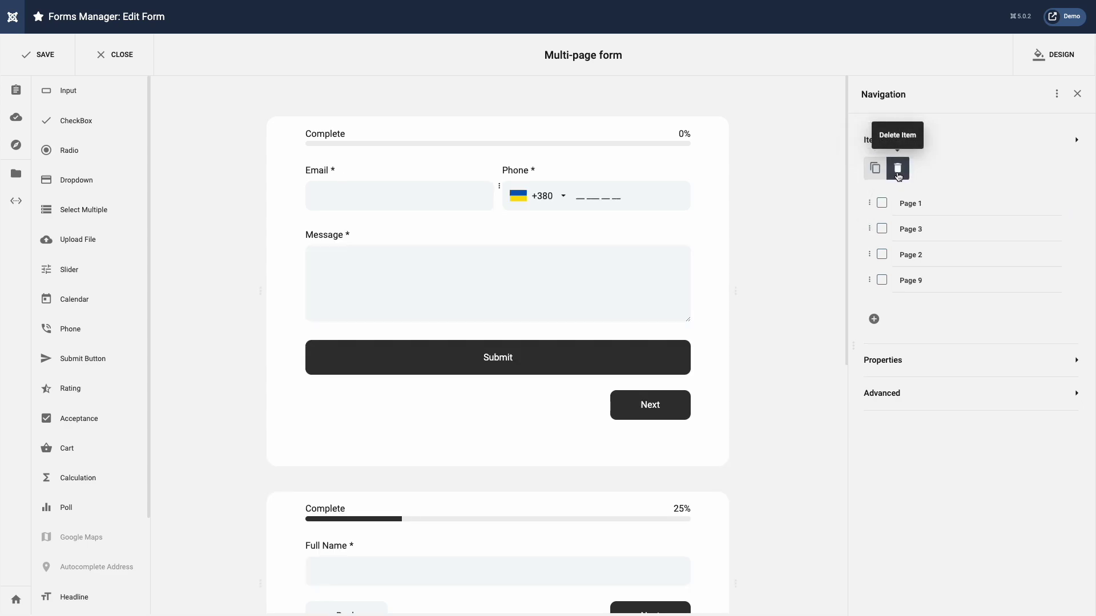
left_click(882, 279)
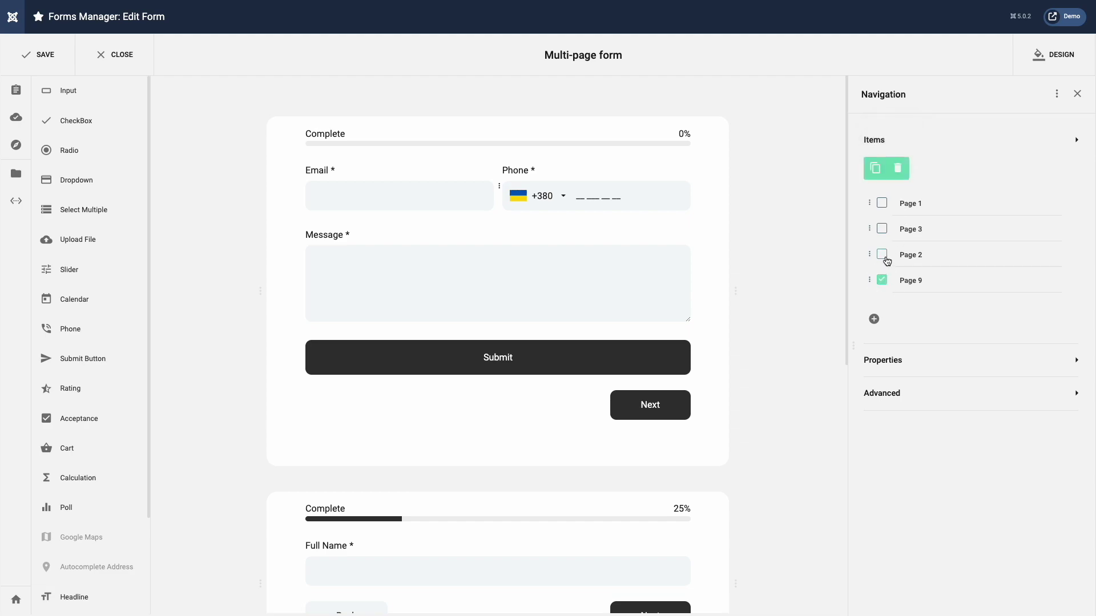
left_click(883, 256)
left_click(897, 167)
left_click(609, 318)
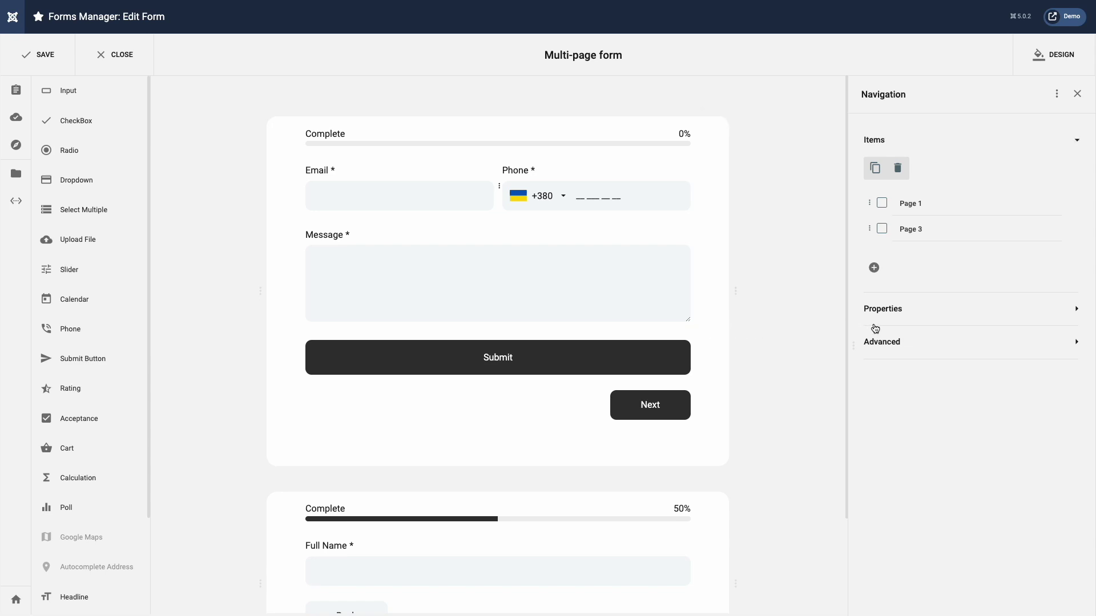
Preview Dots, Steps and Progress bar navigation types, settling on Triangles
left_click(963, 318)
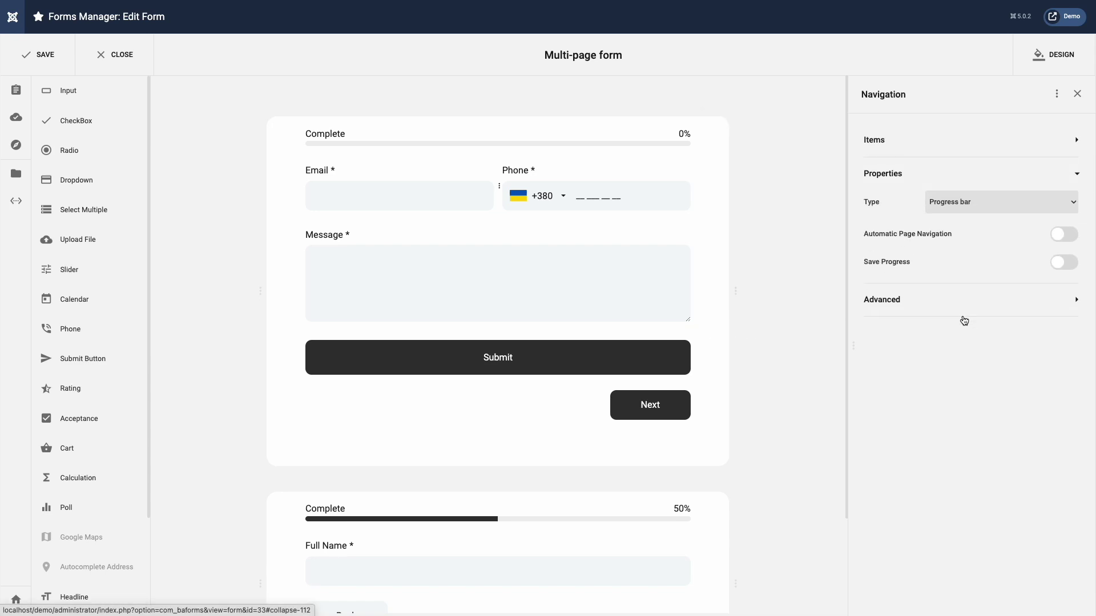
left_click(1008, 206)
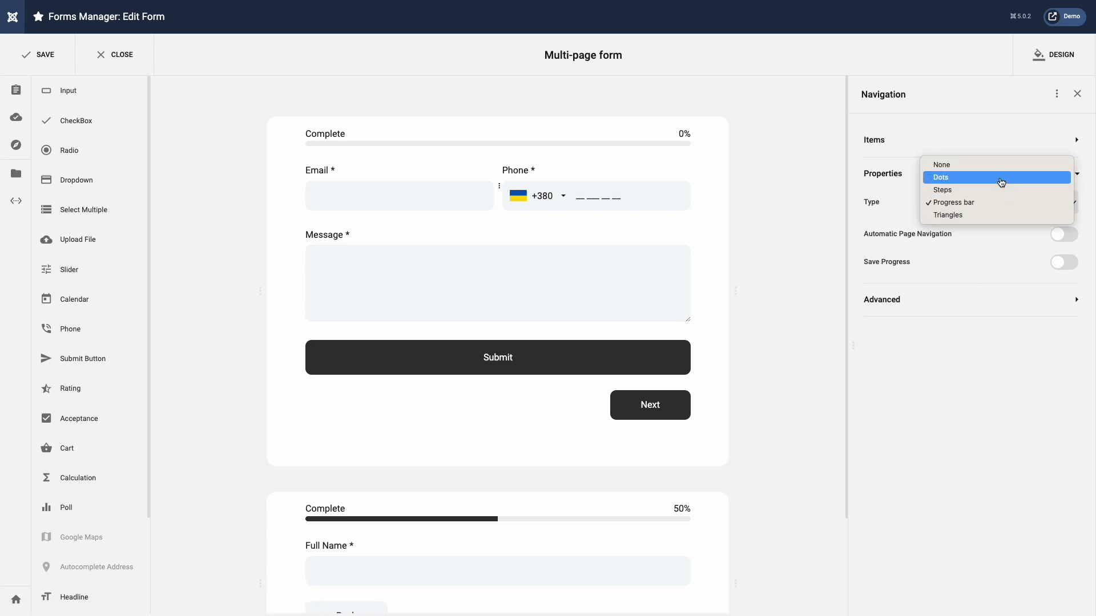
left_click(1002, 177)
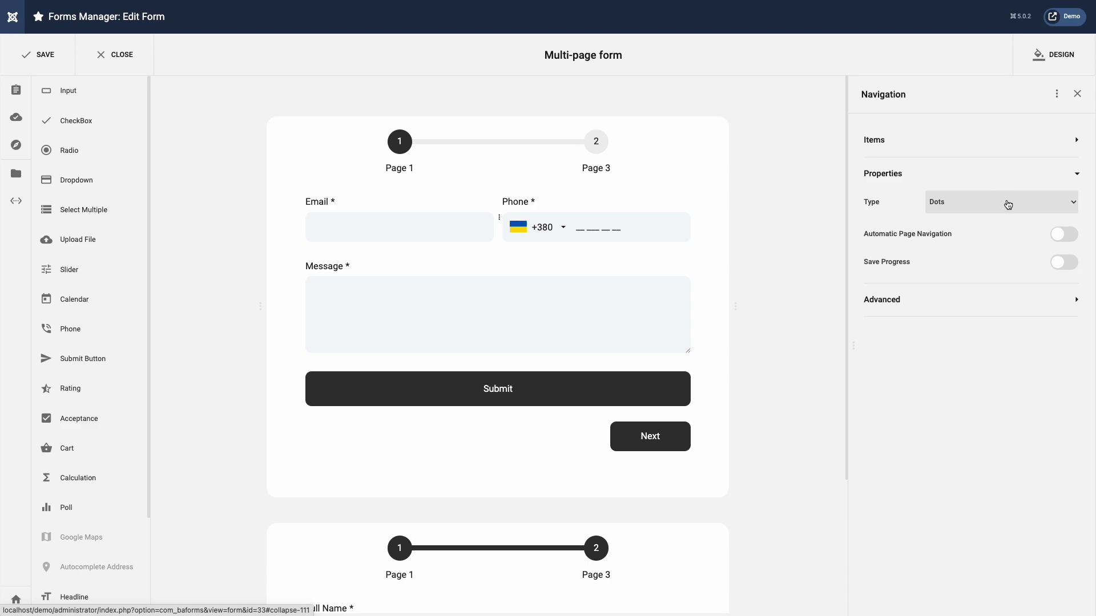
left_click(1008, 205)
left_click(1008, 216)
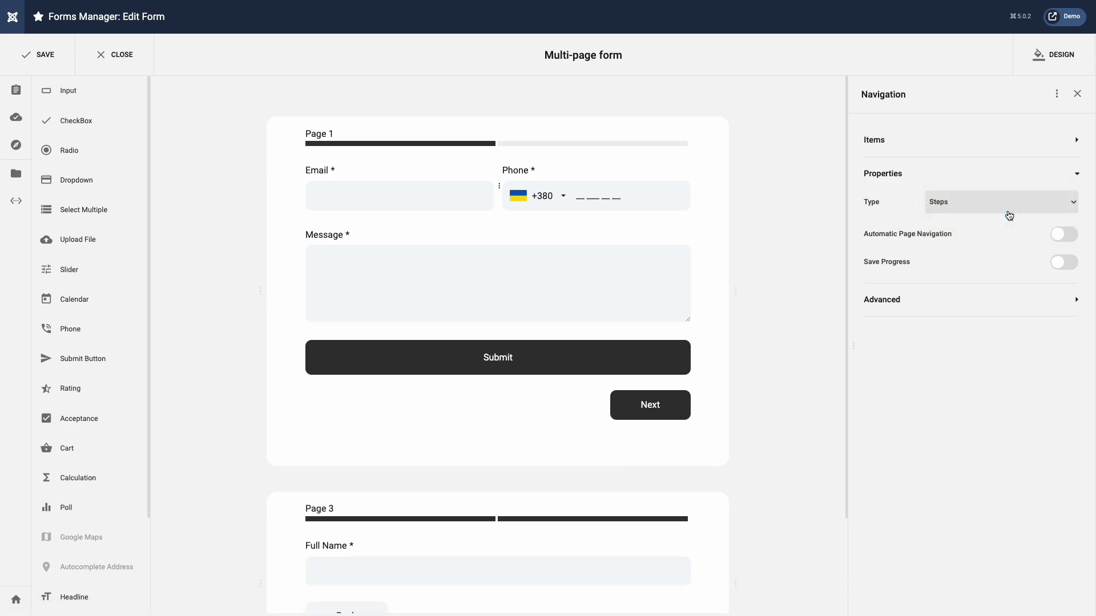
left_click(1009, 209)
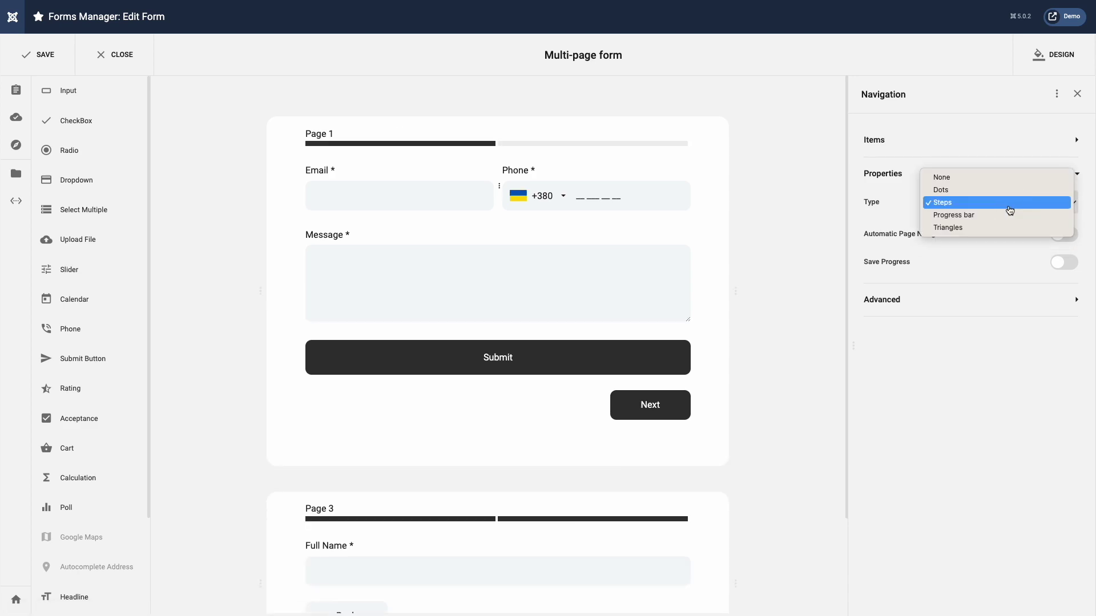
left_click(1008, 215)
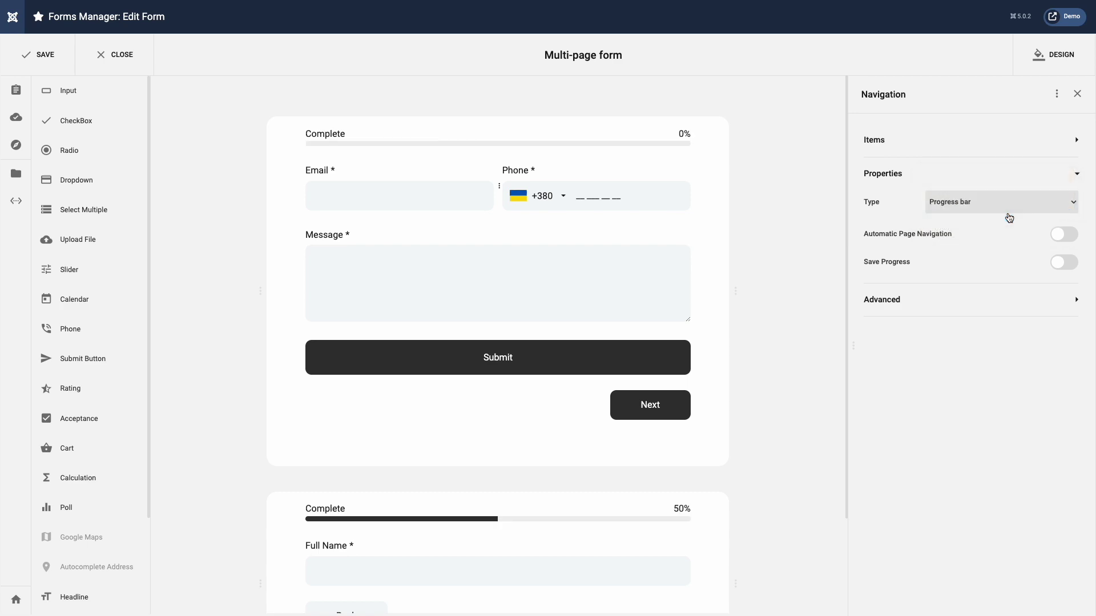
left_click(1008, 218)
left_click(1010, 215)
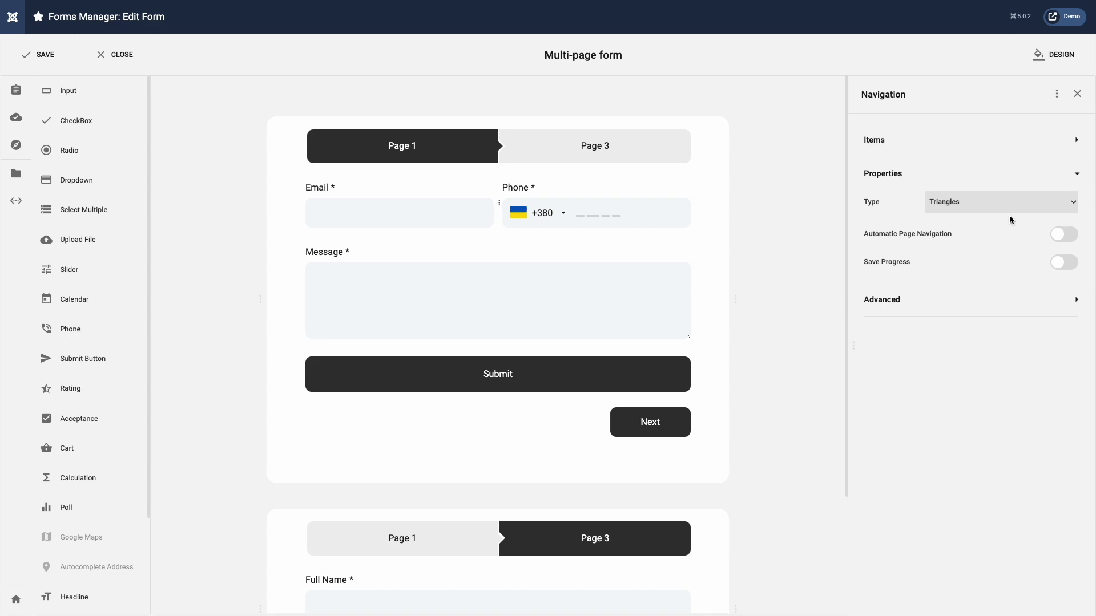
left_click(1021, 140)
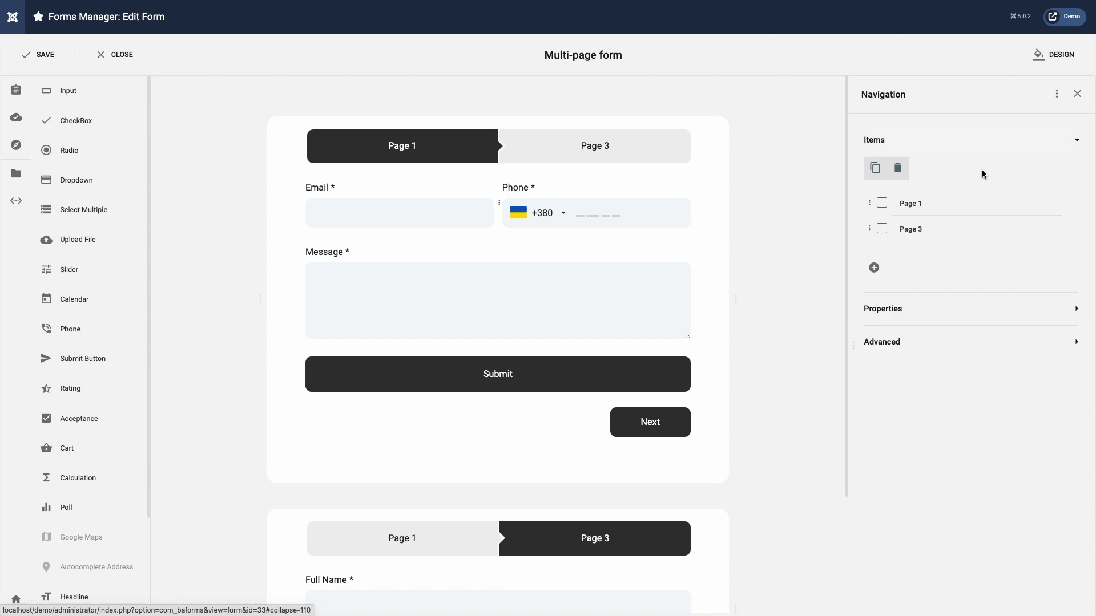
Rename Page 1 to 'Personal Info' and set the navigation Type to None
left_click(936, 203)
key("ctrl+a")
type("Personal Info")
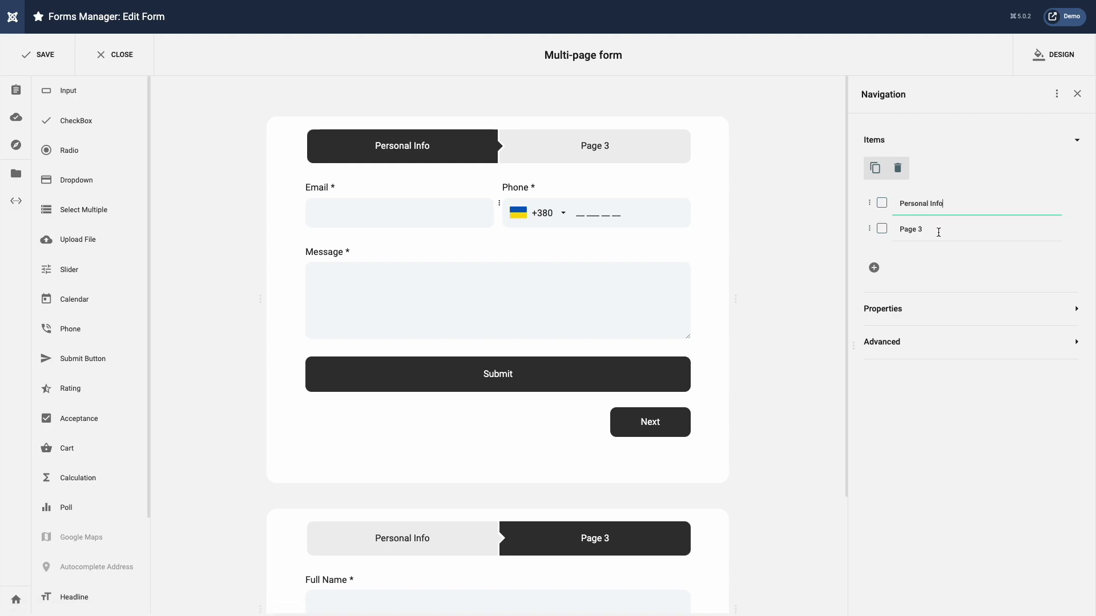
left_click(948, 315)
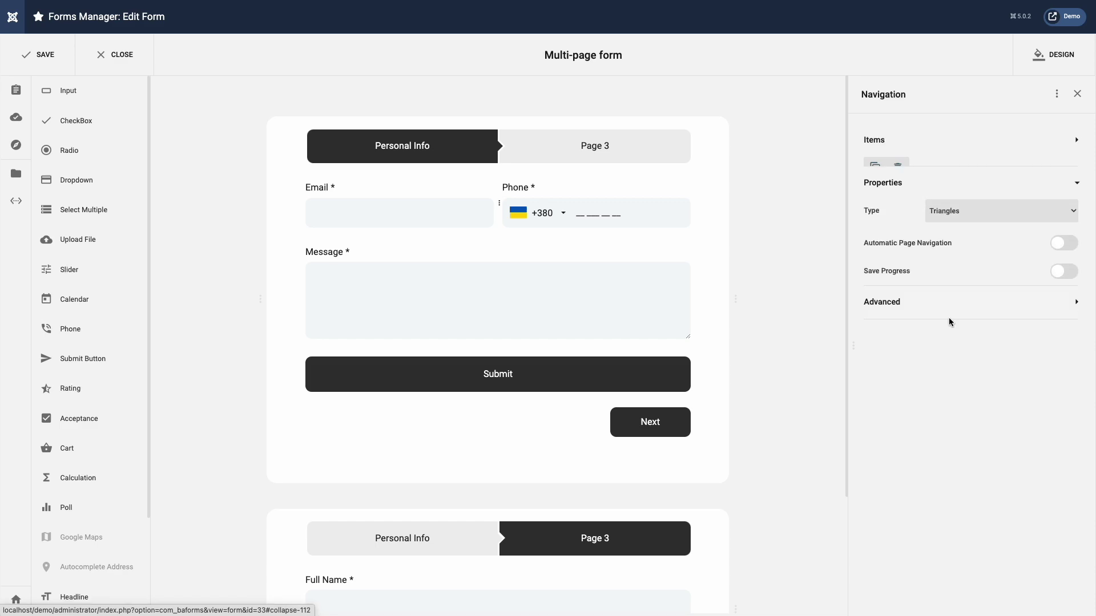
left_click(994, 204)
left_click(980, 154)
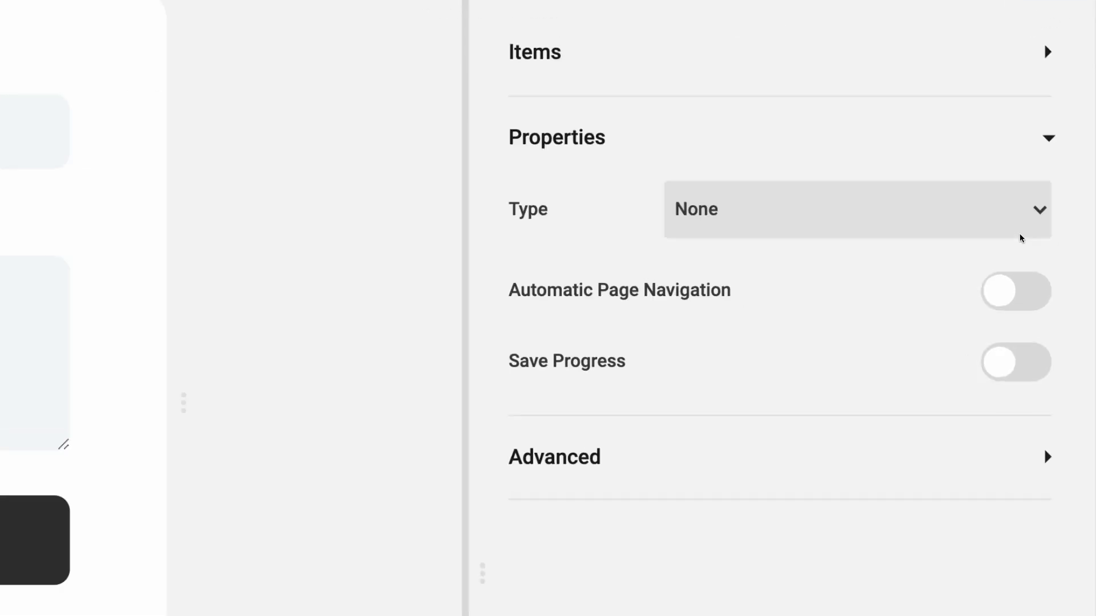
Enable automatic page navigation, then answer Yes and Mountains on the vacation quiz
left_click(1022, 313)
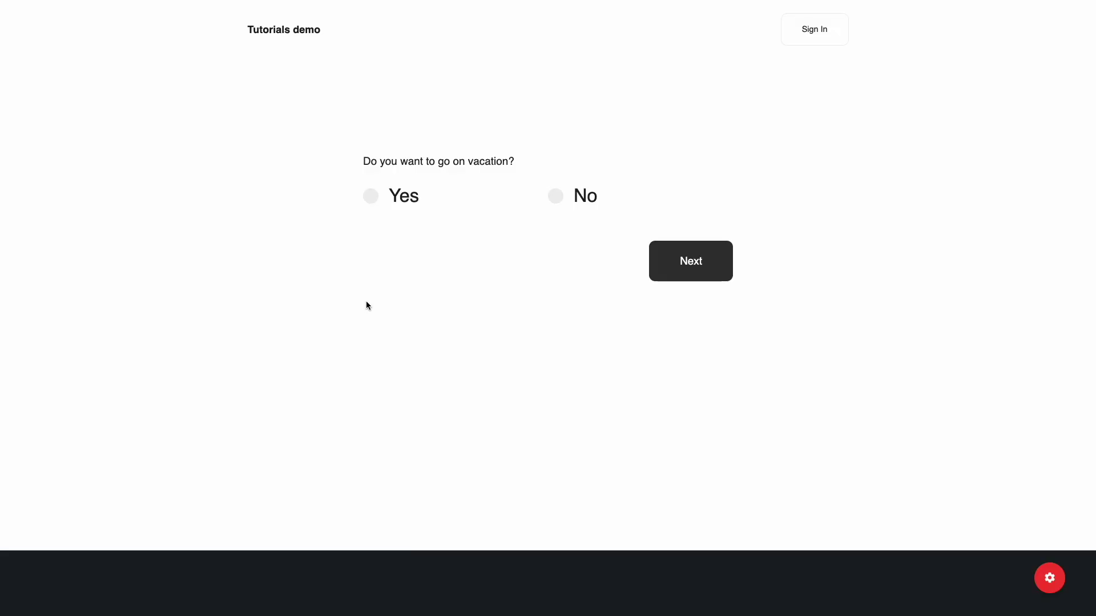
left_click(371, 197)
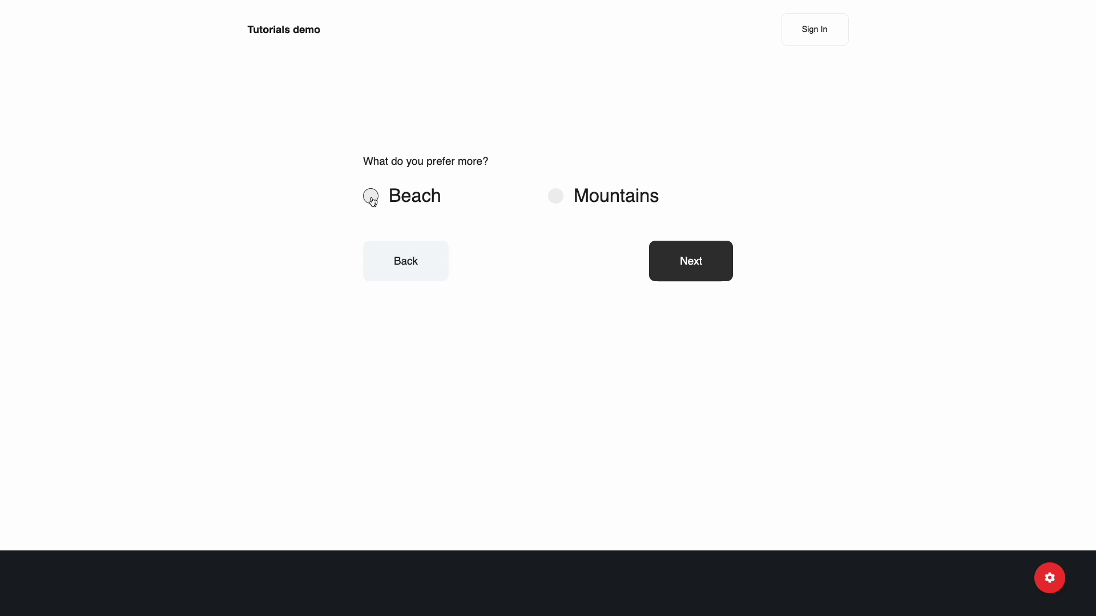
left_click(555, 196)
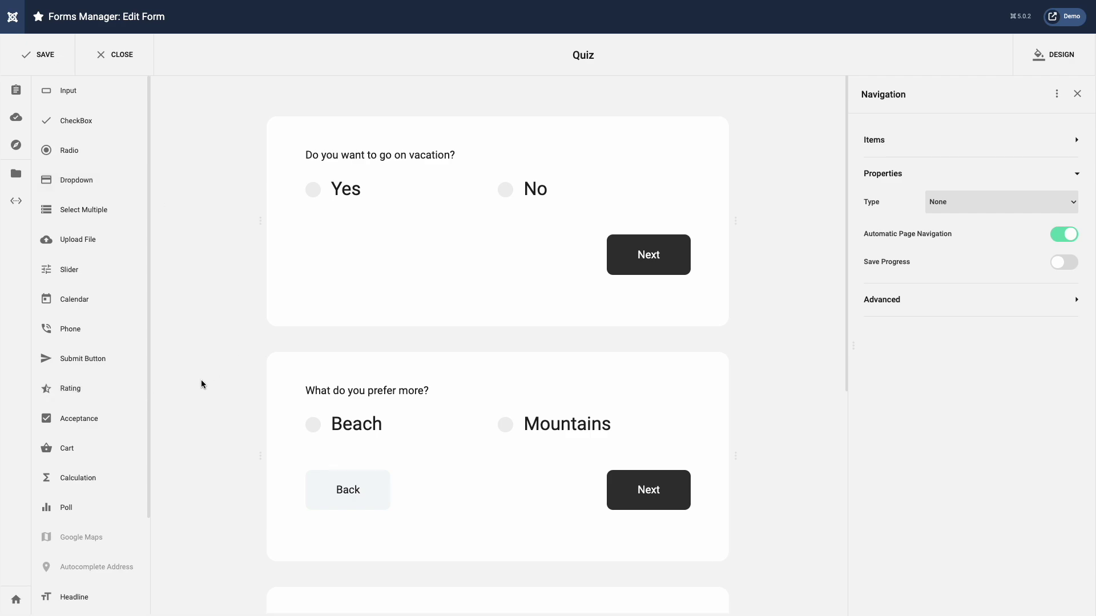
Scroll down in Navigation Properties and switch on the Save Progress toggle
scroll(201, 380, "down", 5)
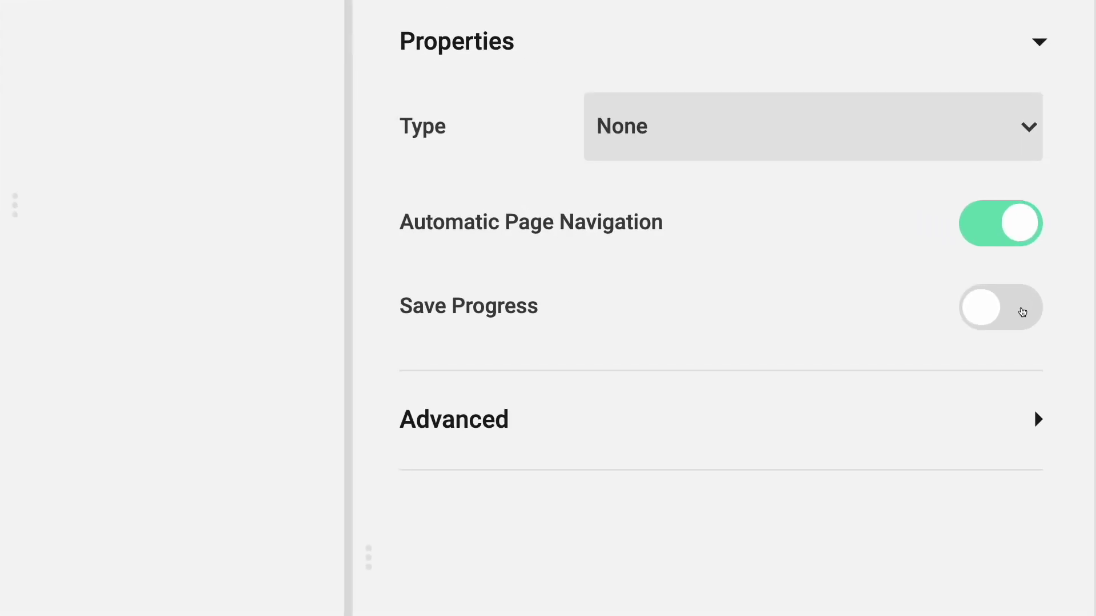
left_click(1069, 262)
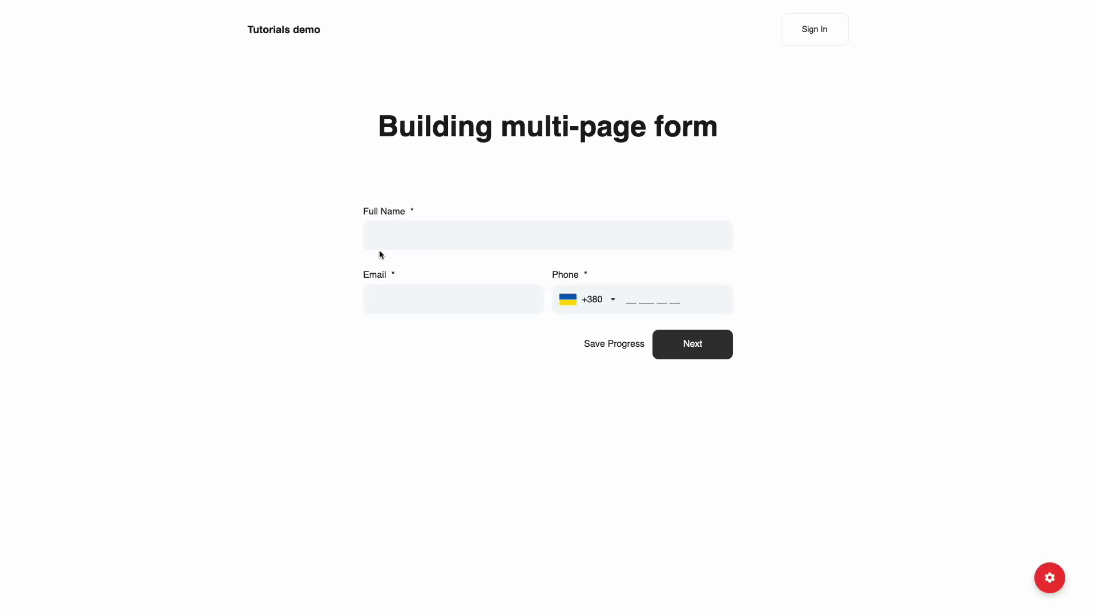
Enter 'Hello there 😉' as the full name and save progress
left_click(397, 244)
type("Hello there 😉")
left_click(595, 347)
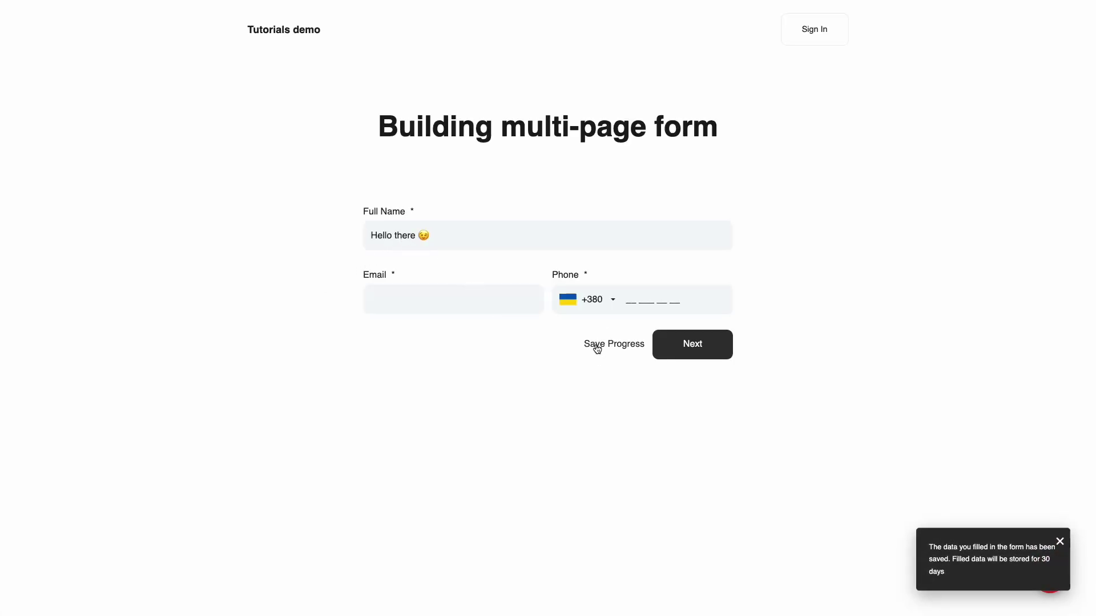
right_click(456, 358)
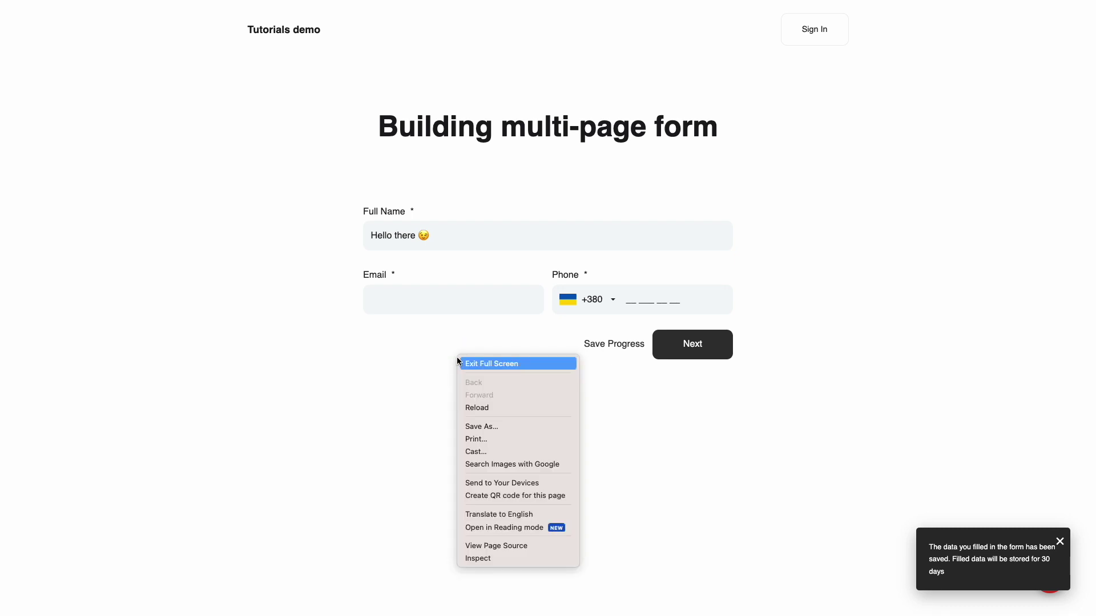